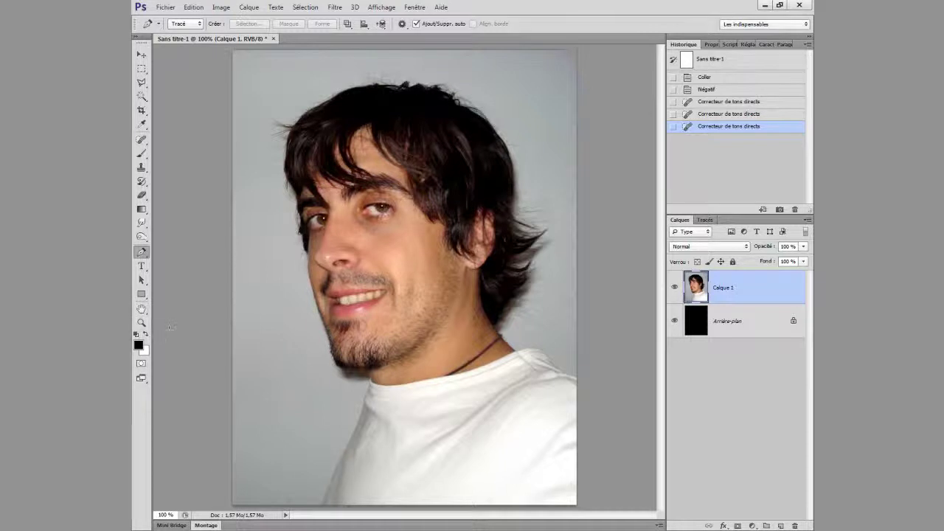
- Start a Pen path at the photo's lower edge and trace the shirt's left outline up to the collar
left_click_drag(383, 434, 416, 420)
scroll(384, 413, "down", 2)
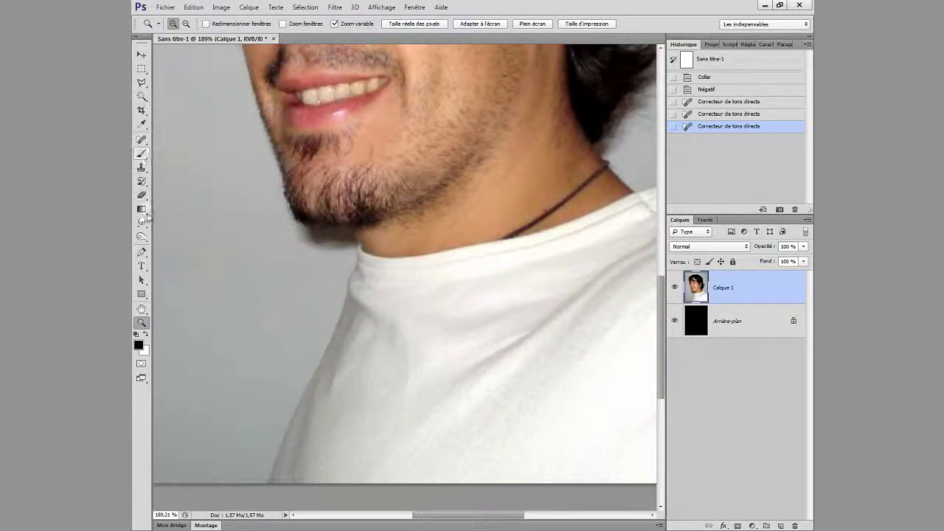
left_click(143, 253)
left_click(269, 482)
left_click_drag(306, 399, 306, 392)
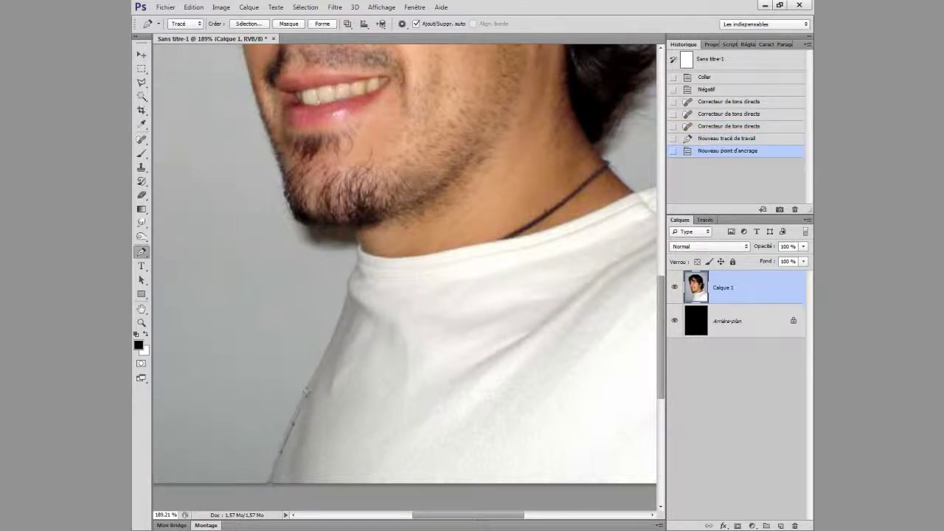
left_click(336, 333)
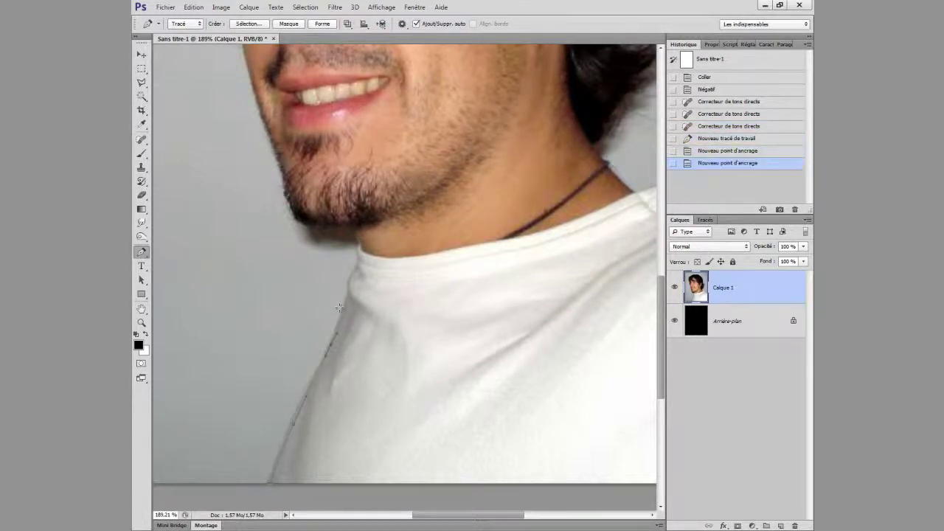
left_click(348, 296)
left_click(354, 274)
left_click(356, 258)
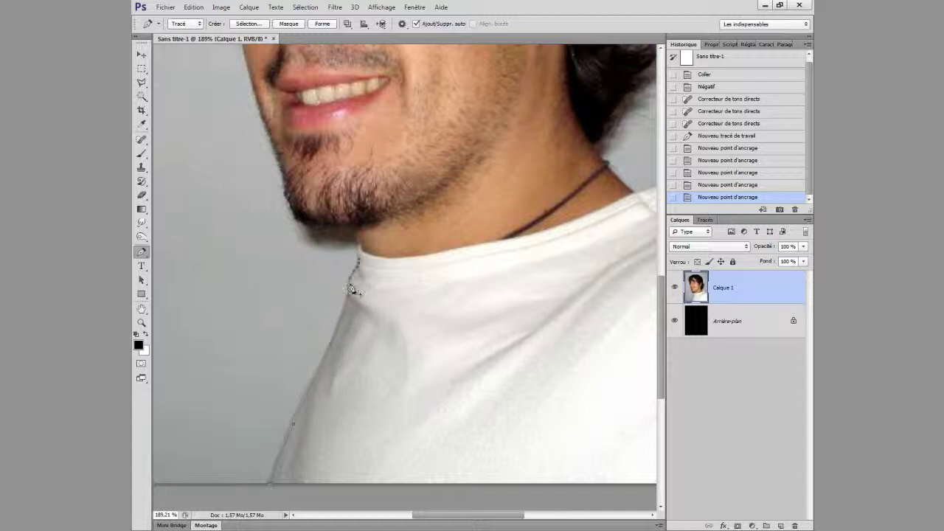
- Continue the path from the collar under the chin and along the beard up the jaw
left_click(359, 246)
left_click(354, 233)
left_click(342, 225)
left_click(297, 219)
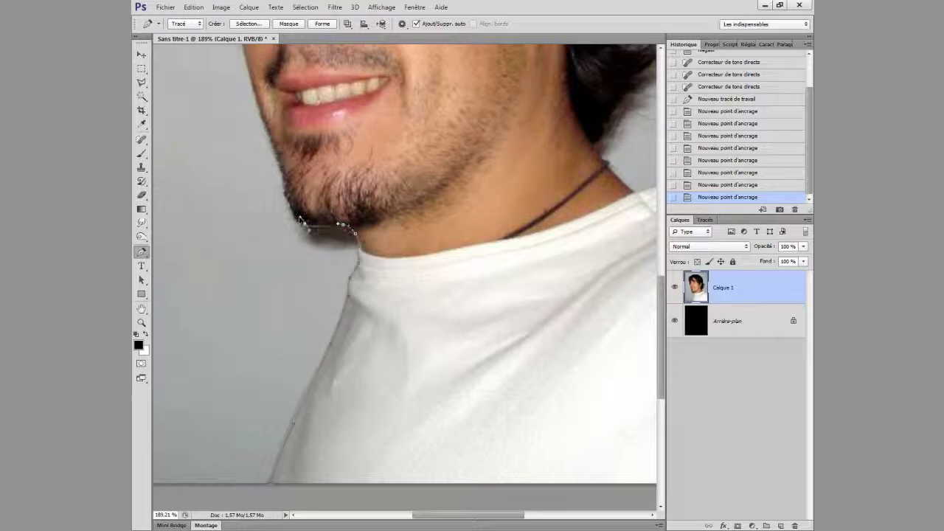
left_click(285, 183)
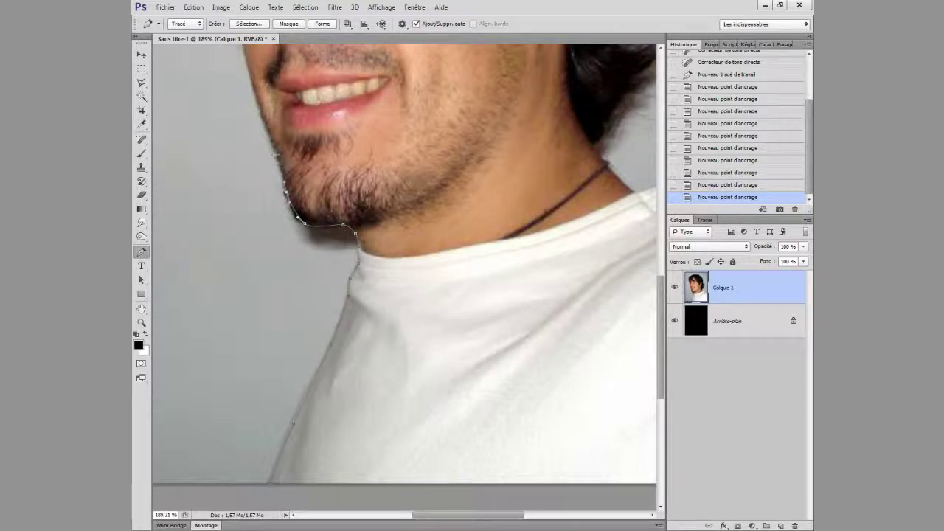
left_click(274, 137)
left_click_drag(274, 120, 426, 291)
- Trace the path up the cheek and past the eye and eyebrow to where the fringe begins
left_click(399, 232)
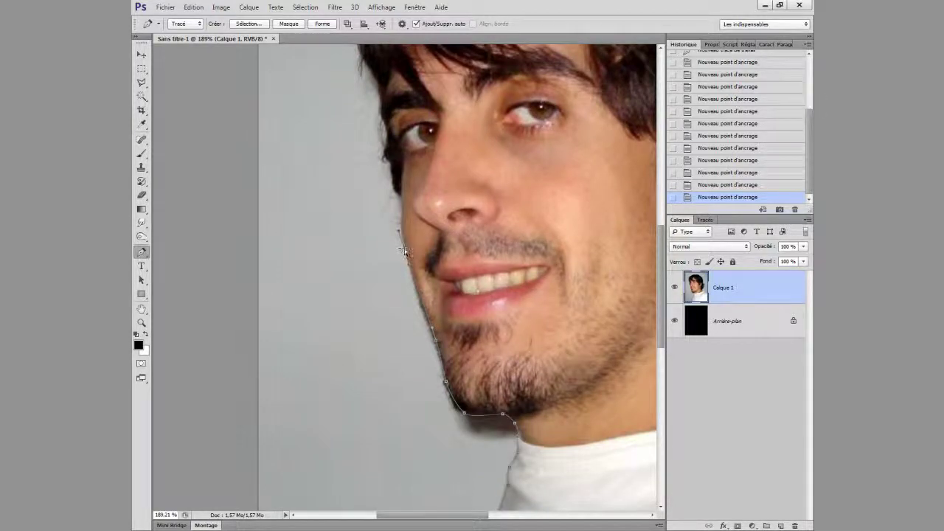
left_click_drag(399, 232, 403, 214)
left_click(397, 172)
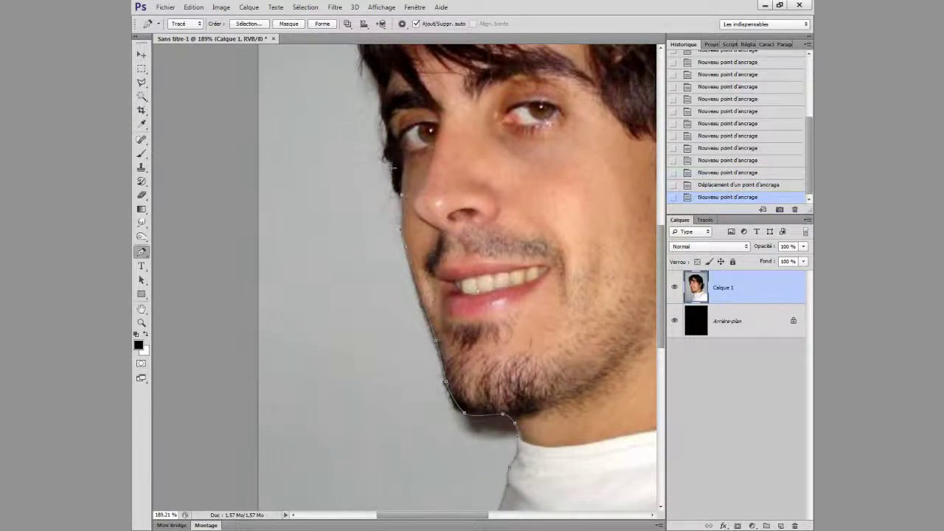
left_click(392, 165)
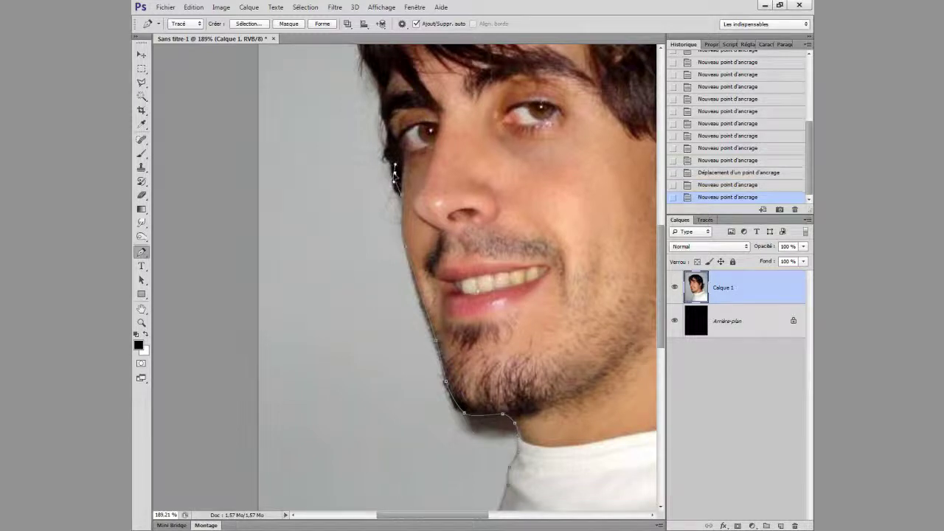
left_click_drag(395, 181, 388, 122)
left_click(382, 104)
left_click(380, 88)
left_click_drag(380, 88, 387, 165)
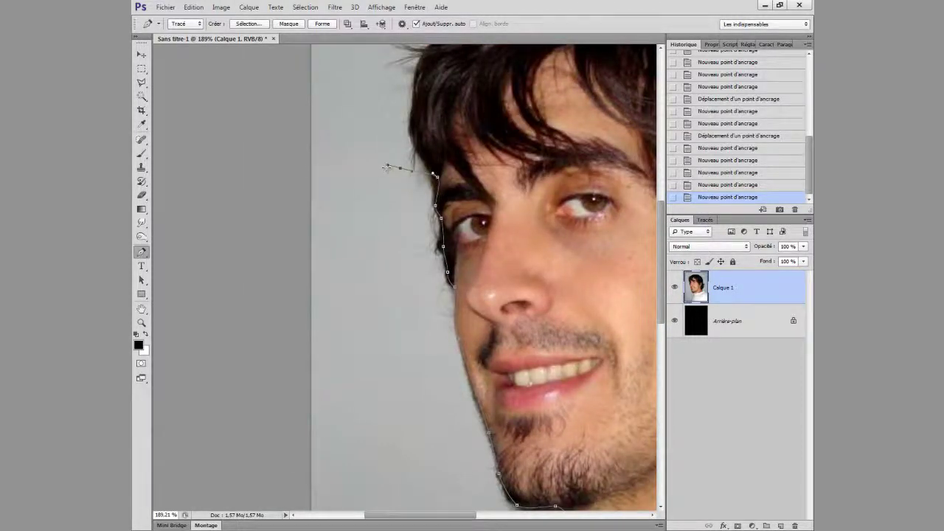
- Carry the path loosely around the outside of the hair, leaving a margin of grey background down to the nape
left_click_drag(504, 139, 447, 262)
left_click_drag(311, 159, 310, 155)
left_click_drag(459, 75, 500, 72)
left_click_drag(507, 79, 275, 146)
left_click_drag(394, 127, 459, 144)
left_click_drag(561, 211, 577, 242)
left_click_drag(593, 363, 522, 191)
left_click_drag(570, 310, 559, 356)
left_click_drag(548, 398, 514, 300)
- Trace the path along the back of the neck and over the shirt's shoulder to the photo's right edge
left_click(469, 303)
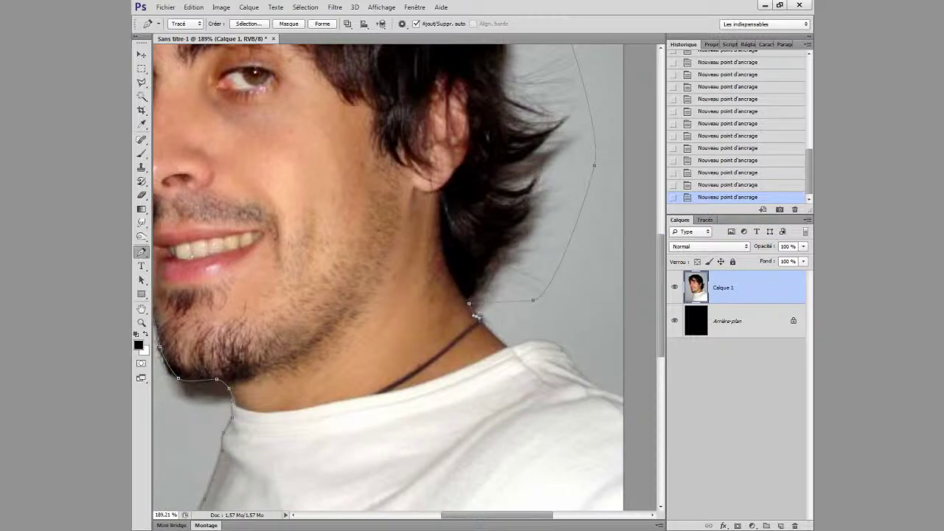
left_click_drag(478, 315, 501, 346)
left_click(543, 344)
left_click(566, 357)
left_click(580, 376)
left_click(610, 396)
left_click(625, 400)
- Run the path just below the photo's lower edge and close it at its starting anchor point
scroll(583, 324, "down", 4)
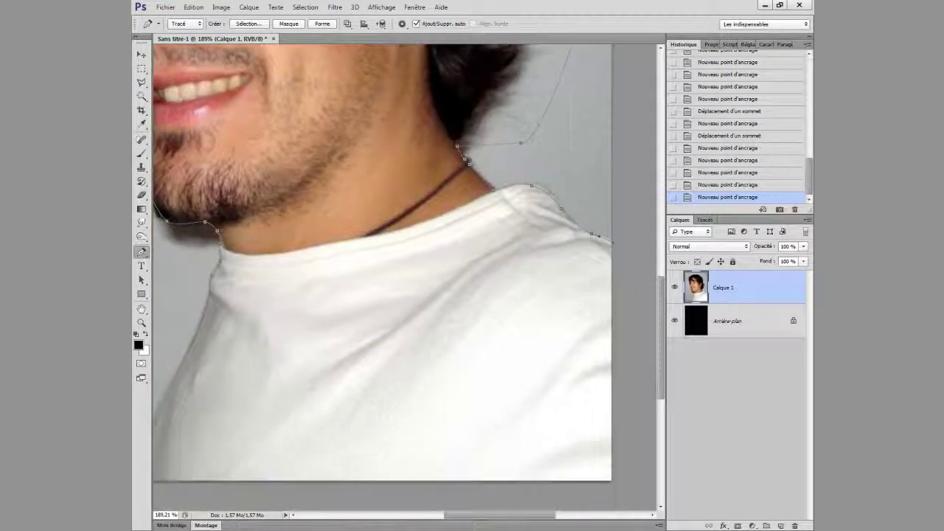
scroll(598, 413, "left", 5)
scroll(381, 429, "left", 1)
left_click(381, 429)
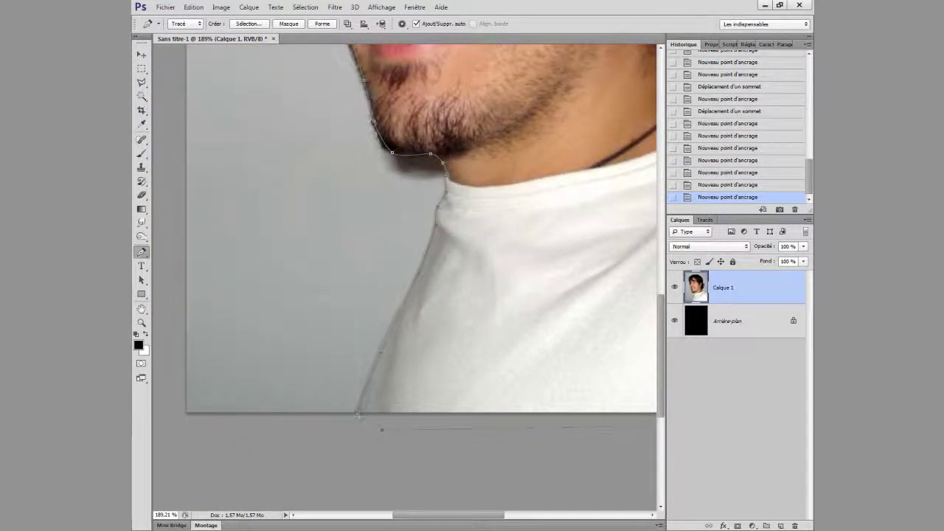
left_click(359, 416)
- Convert the closed path into a new anti-aliased selection with a feather radius of 0 pixels
right_click(403, 353)
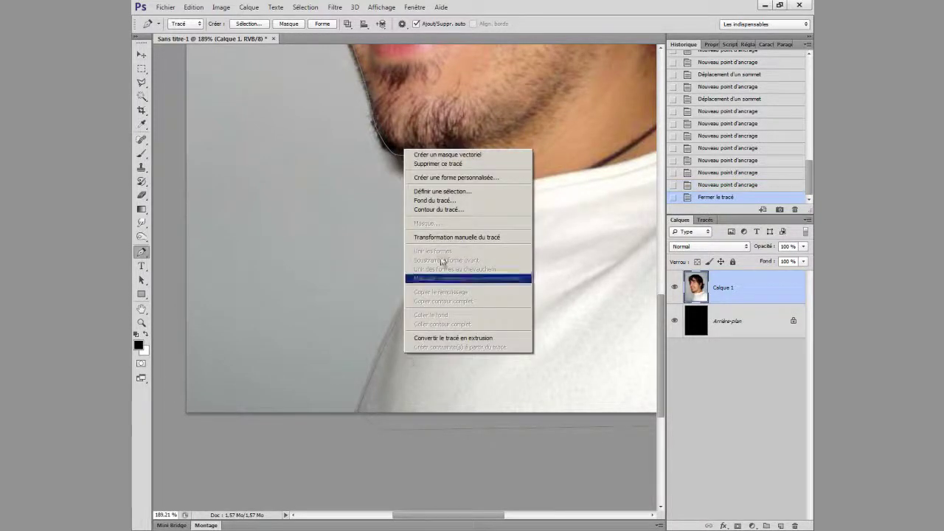
left_click(443, 191)
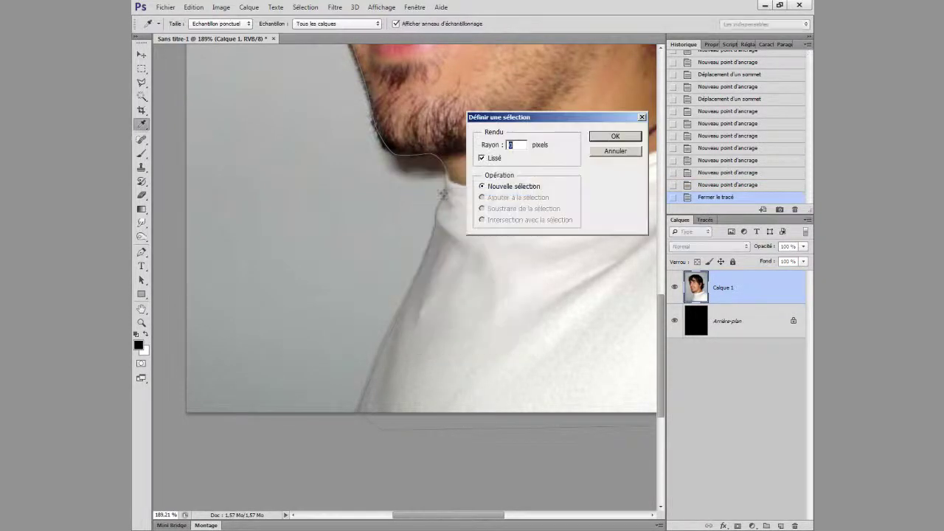
left_click(612, 138)
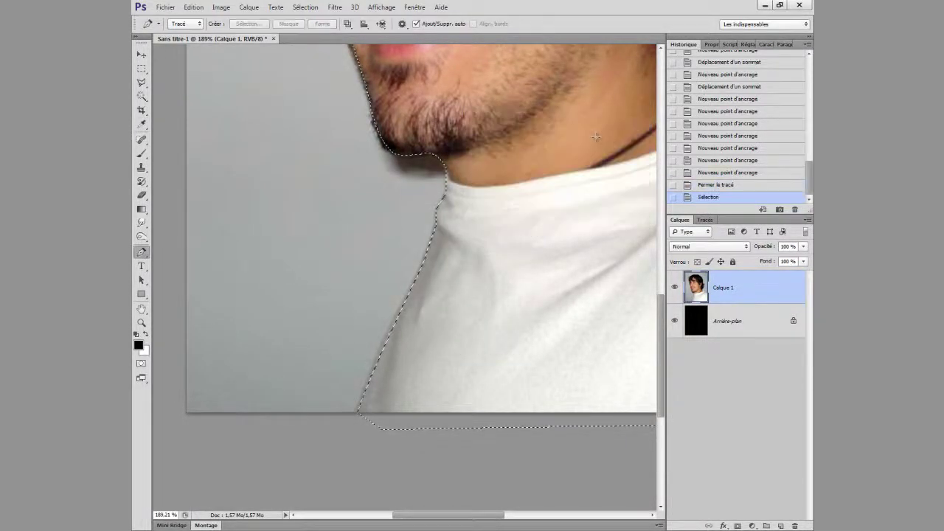
- Enter Quick Mask mode and smudge the mask edge along the beard and chin with the Smudge tool at 80% strength
left_click(141, 365)
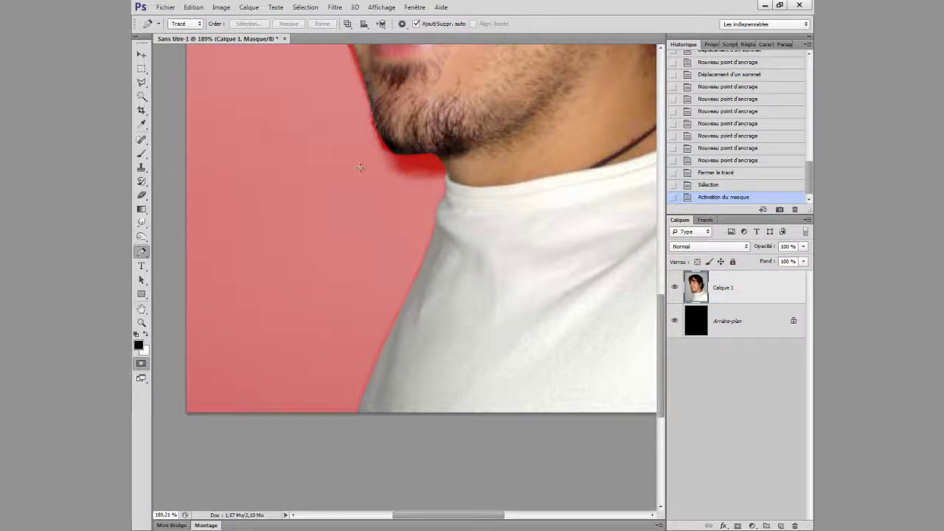
left_click(141, 222)
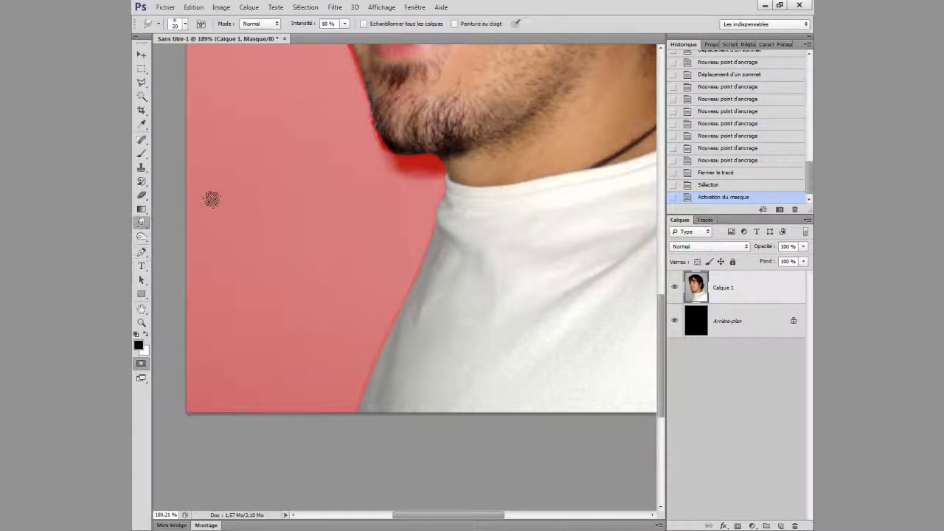
mouse_move(388, 141)
left_mouse_down()
mouse_move(409, 150)
mouse_move(406, 169)
mouse_move(425, 162)
mouse_move(417, 140)
mouse_move(406, 151)
mouse_move(398, 139)
mouse_move(411, 138)
mouse_move(407, 149)
mouse_move(431, 137)
mouse_move(410, 144)
mouse_move(429, 149)
mouse_move(394, 172)
mouse_move(419, 146)
mouse_move(400, 146)
mouse_move(416, 137)
mouse_move(394, 162)
left_mouse_up()
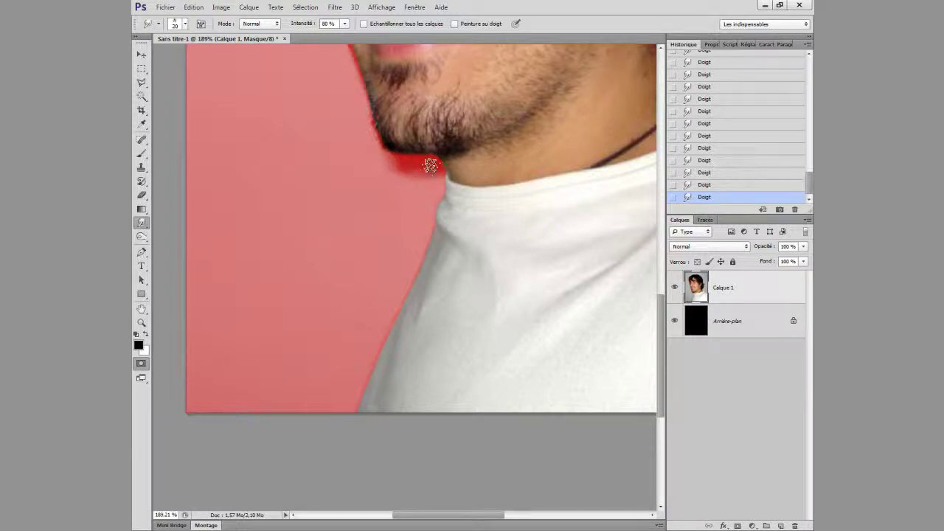
mouse_move(387, 112)
left_mouse_down()
mouse_move(411, 208)
mouse_move(384, 212)
mouse_move(392, 220)
left_mouse_up()
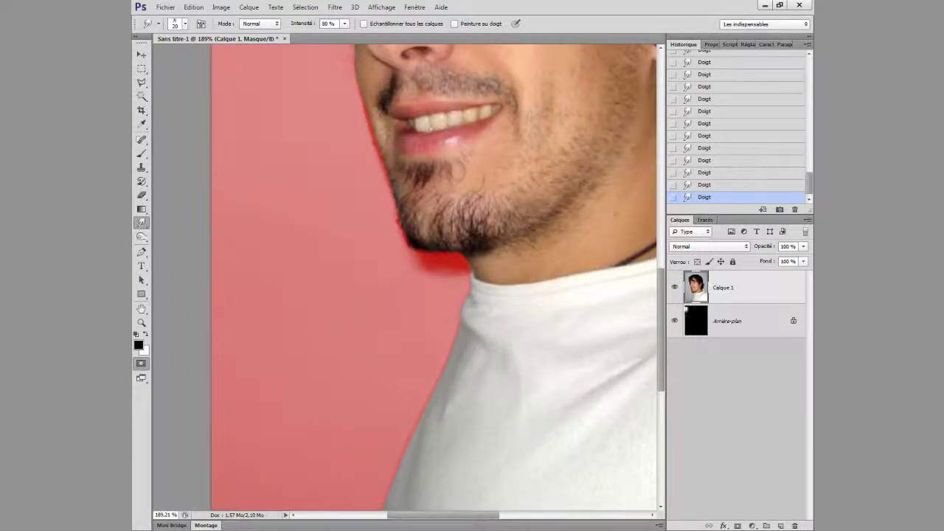
- Exit Quick Mask mode and add a layer mask to Calque 1 from the selection
left_click(141, 363)
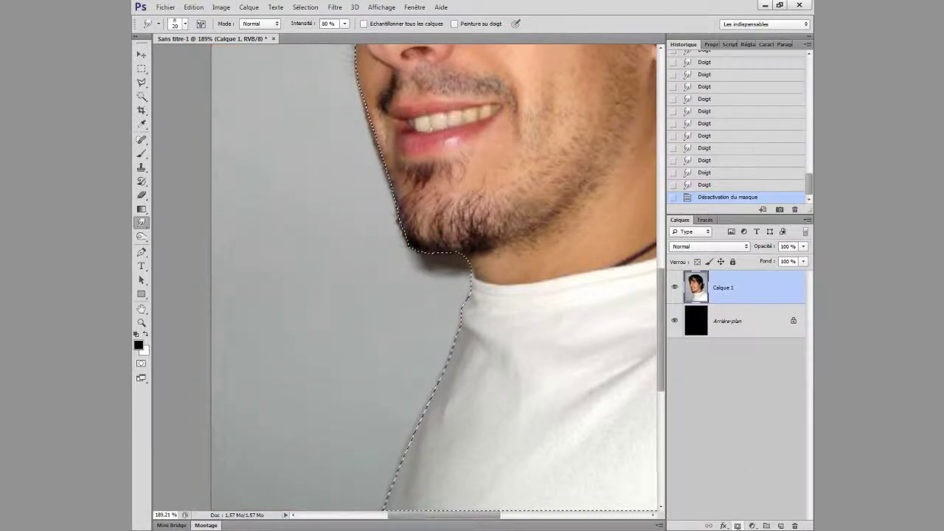
left_click(738, 526)
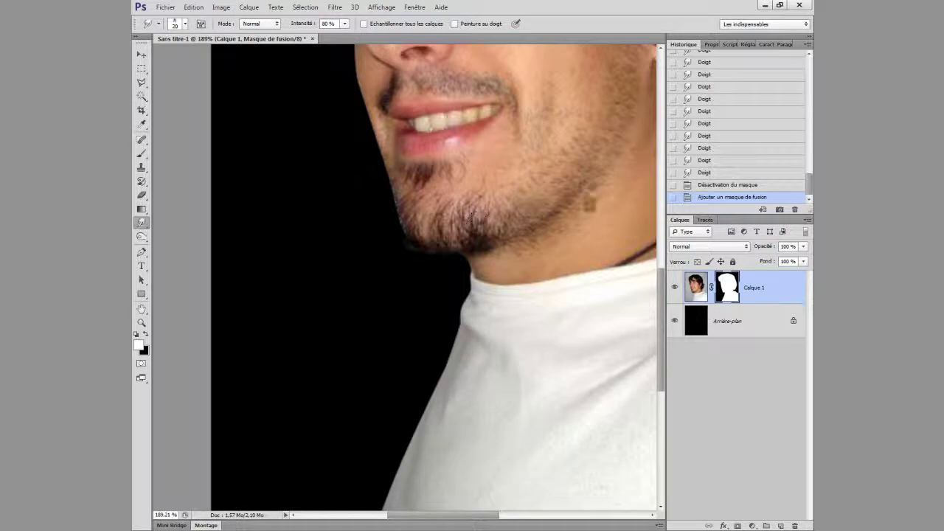
- Hide the Arrière-plan layer and check the cutout from the chin up to the hair
left_click(673, 322)
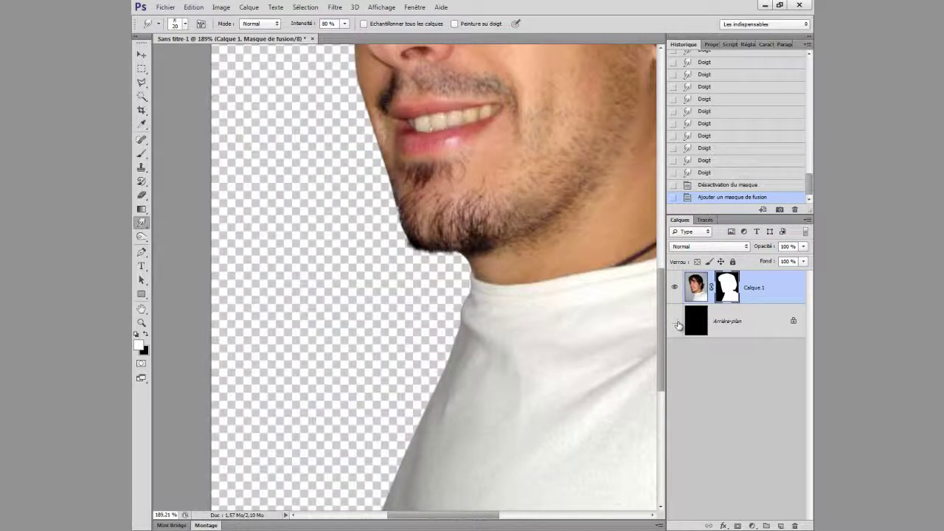
scroll(435, 243, "up", 5)
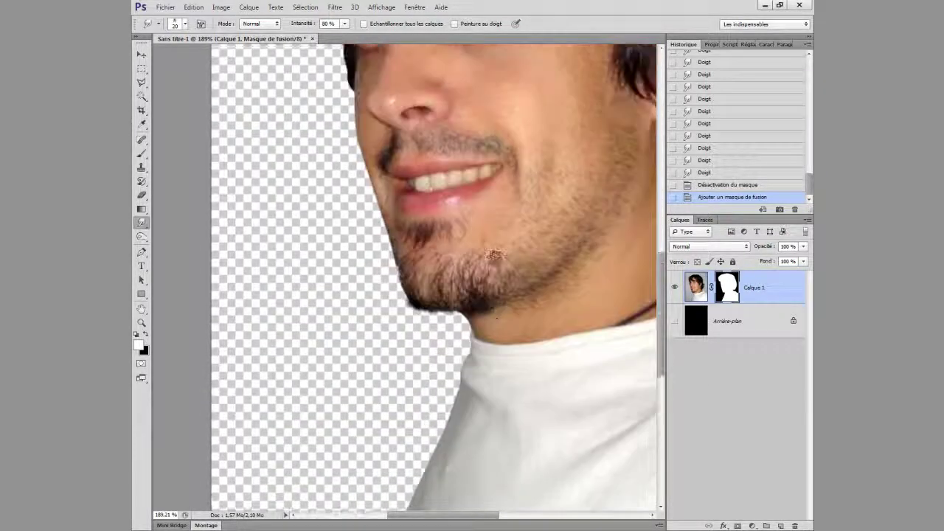
scroll(467, 236, "up", 6)
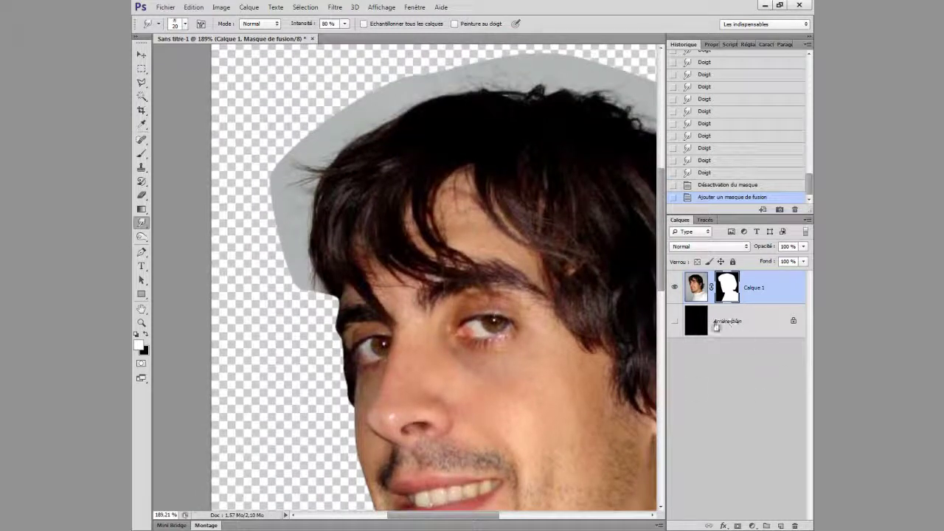
- Start a Polygonal Lasso selection just inside the hair outline, from the forehead over the head to the nape
left_click(141, 83)
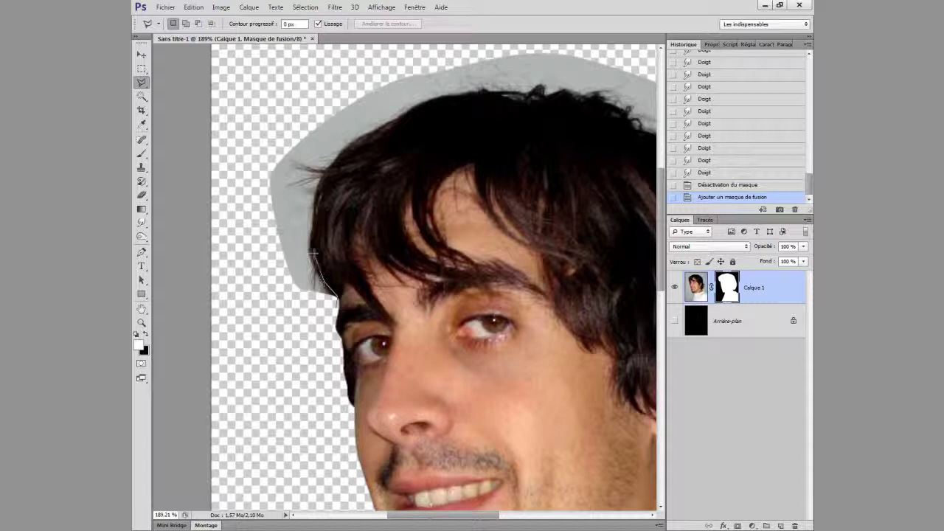
left_click_drag(325, 171, 351, 149)
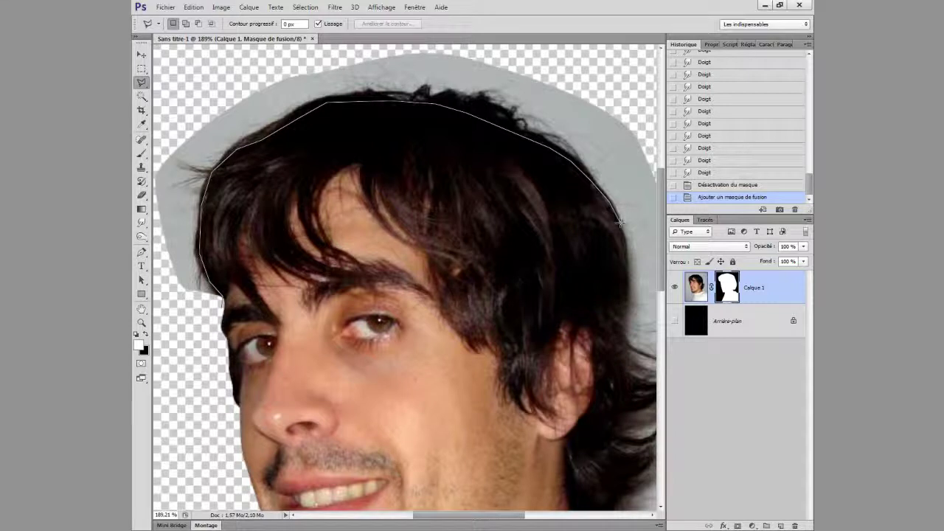
left_click(629, 271)
left_click(618, 289)
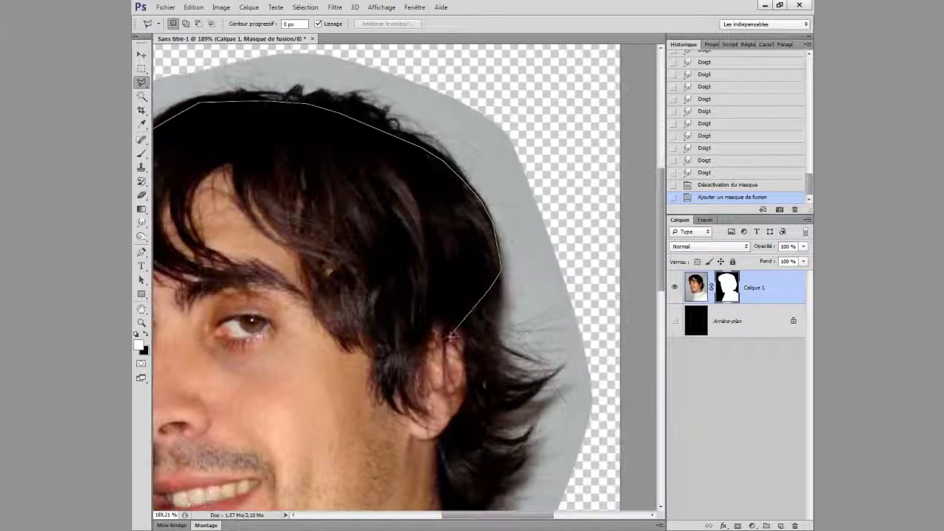
left_click(488, 297)
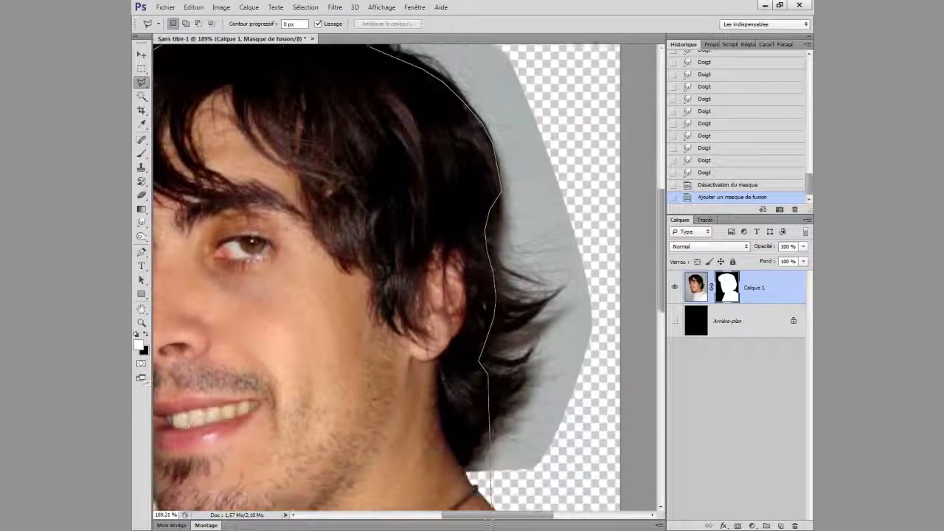
left_click(495, 361)
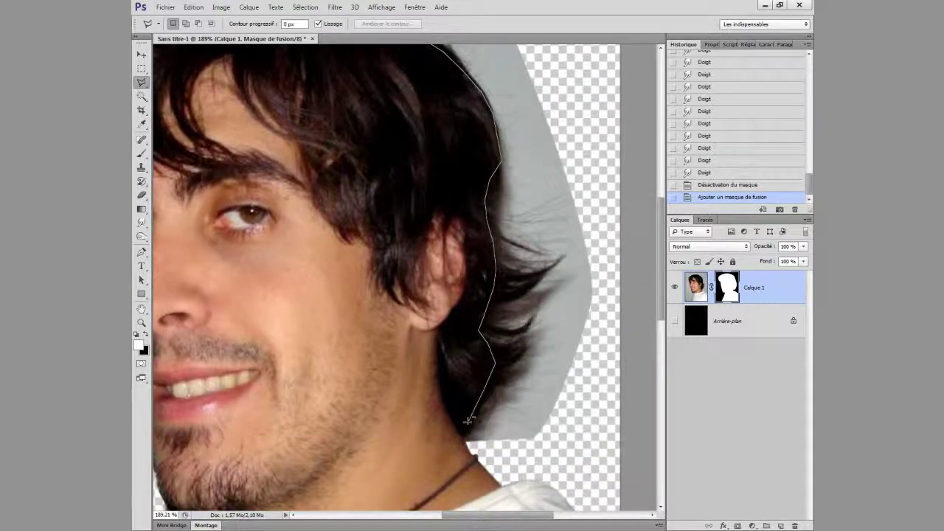
left_click(474, 407)
- Close the lasso selection around the outside of the leftover grey background, back to its start beside the forehead
left_click(472, 448)
left_click(526, 455)
left_click(595, 386)
left_click(605, 220)
left_click(518, 108)
left_click(282, 90)
left_click(203, 135)
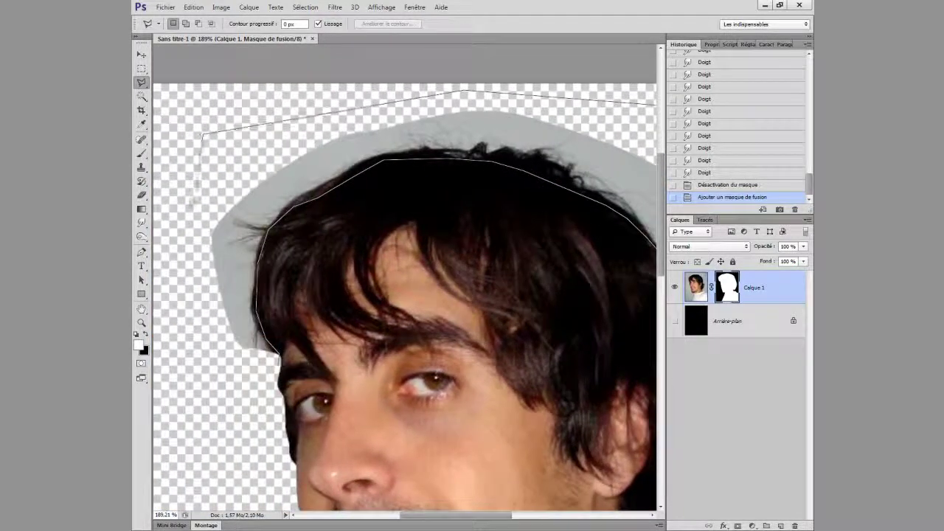
left_click(232, 366)
left_click(278, 361)
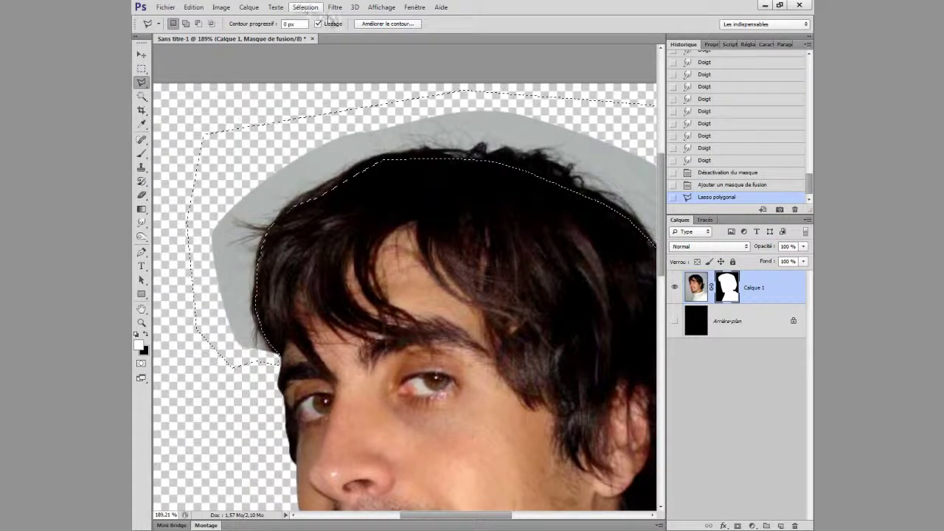
- Select the grey background around the hair on Calque 1's image with Color Range, sampling the grey at a tolerance of 173
left_click(697, 288)
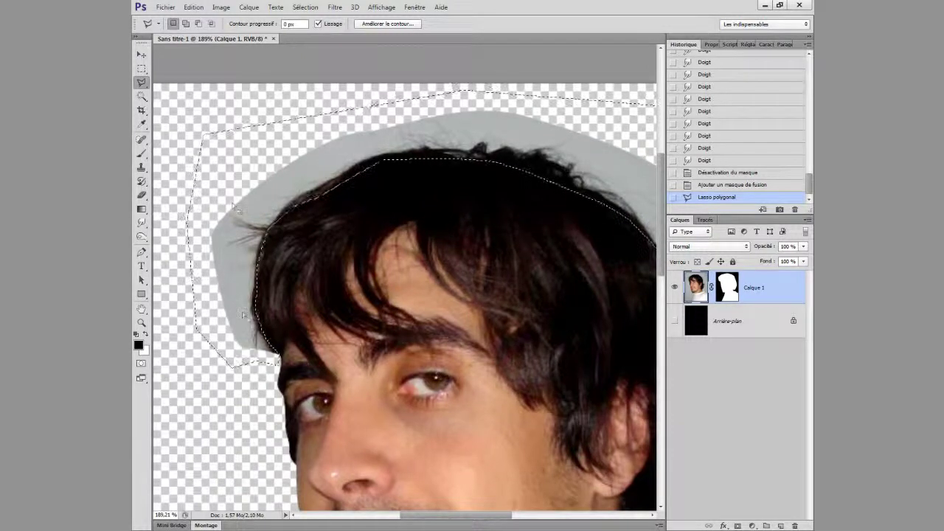
left_click(304, 6)
left_click(335, 91)
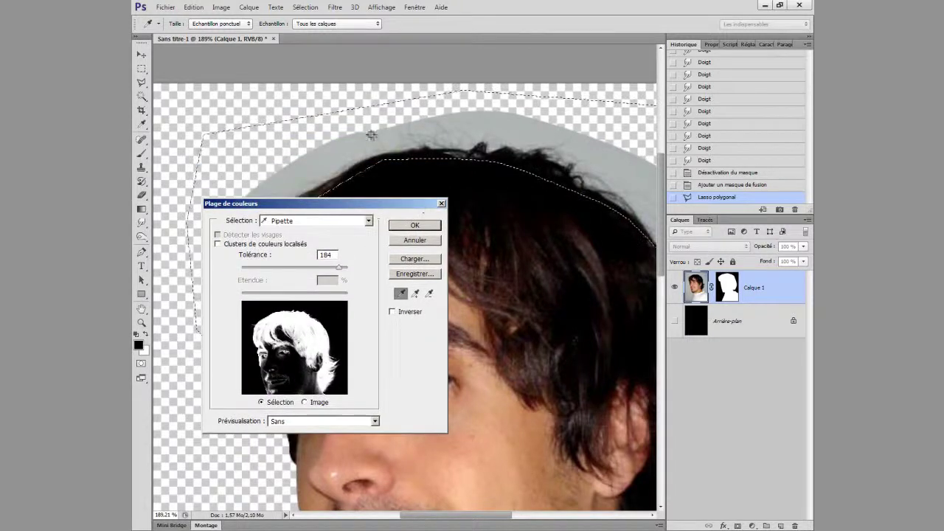
left_click(371, 135)
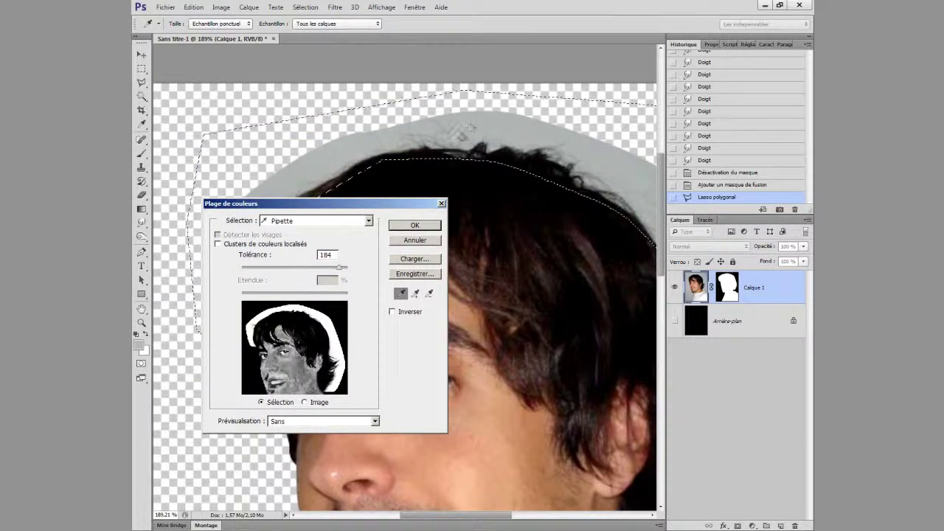
left_click_drag(339, 268, 333, 267)
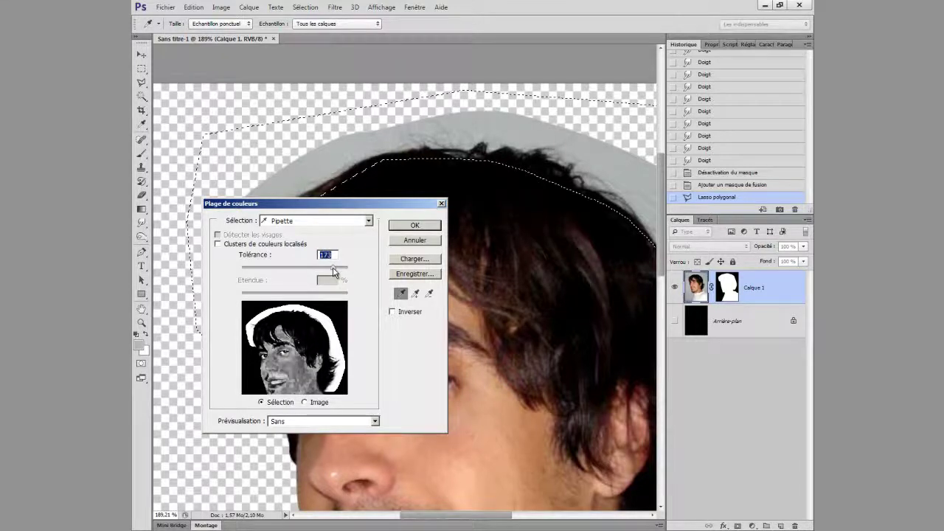
left_click(425, 229)
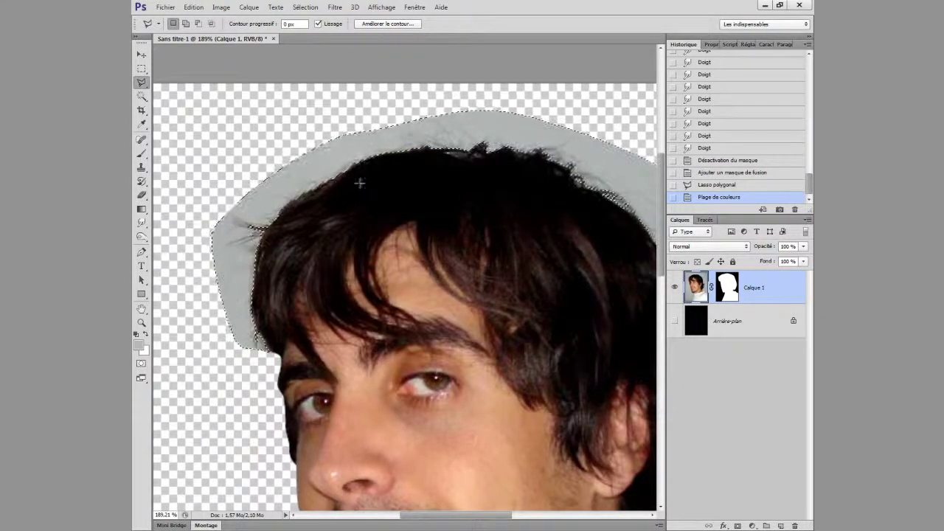
- Fill the selected area of Calque 1's layer mask with the black background color in Normal mode at 100% opacity, and deselect
left_click(729, 289)
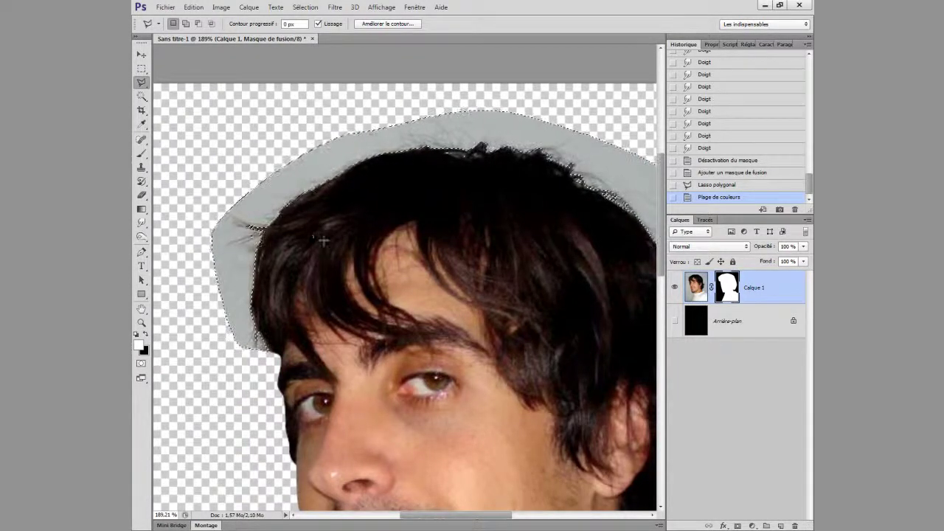
left_click(193, 7)
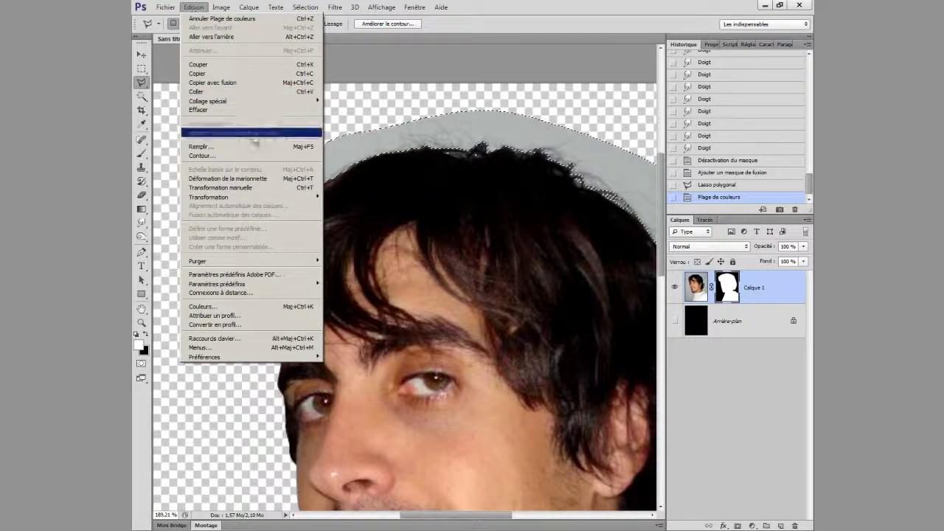
left_click(267, 146)
left_click(582, 194)
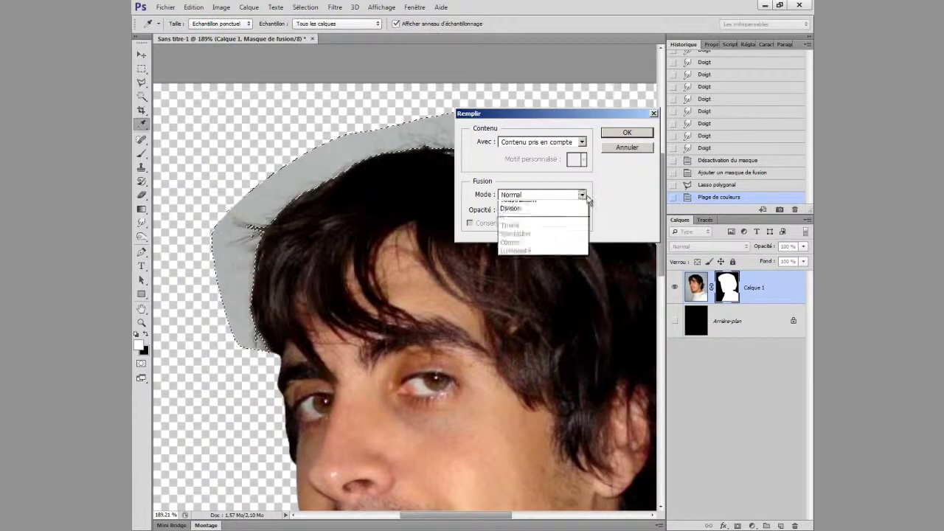
left_click(582, 194)
left_click(582, 142)
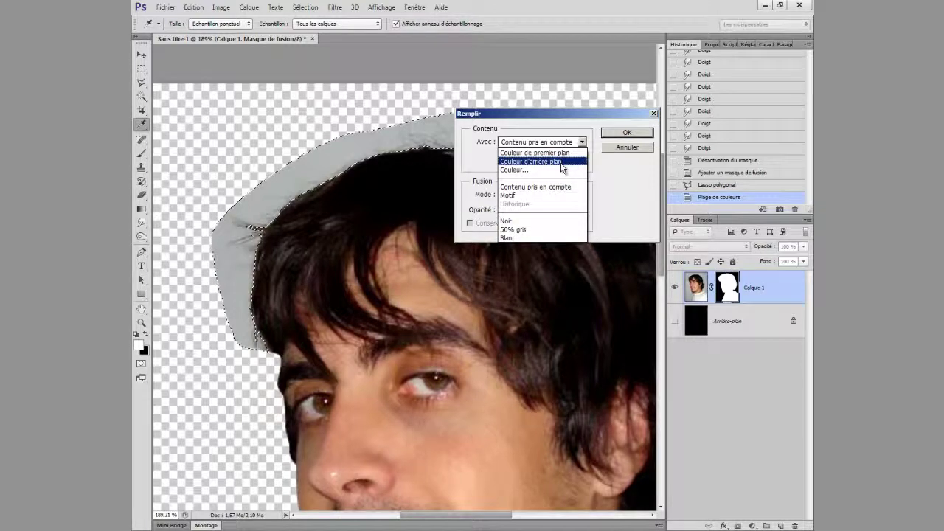
left_click(563, 168)
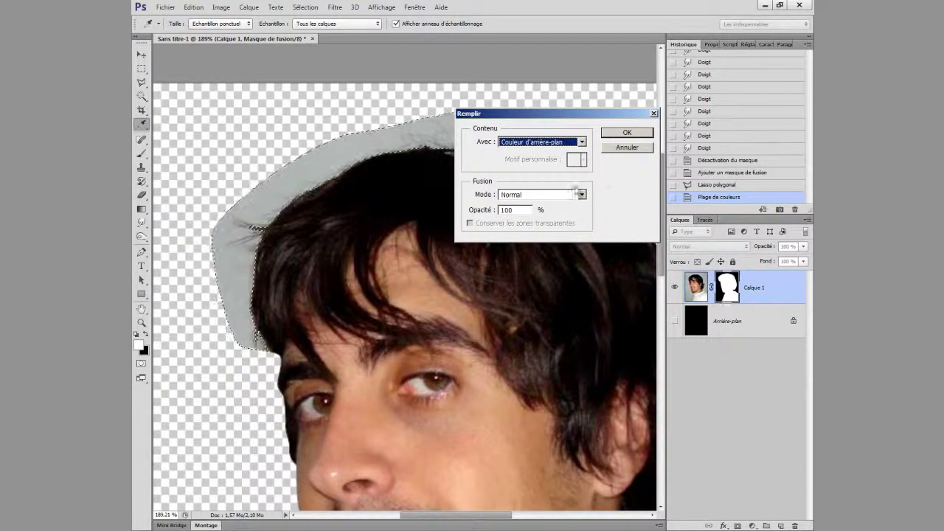
left_click(634, 132)
key("l")
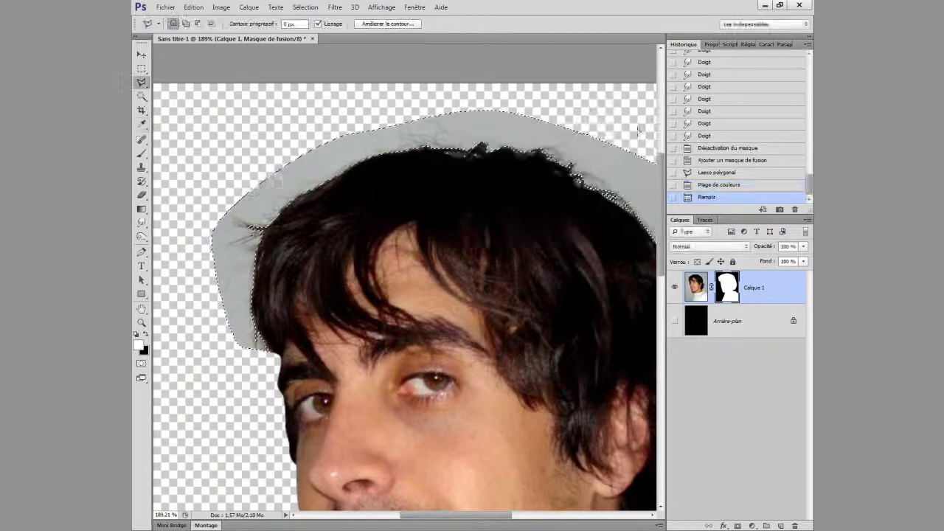
key("ctrl+d")
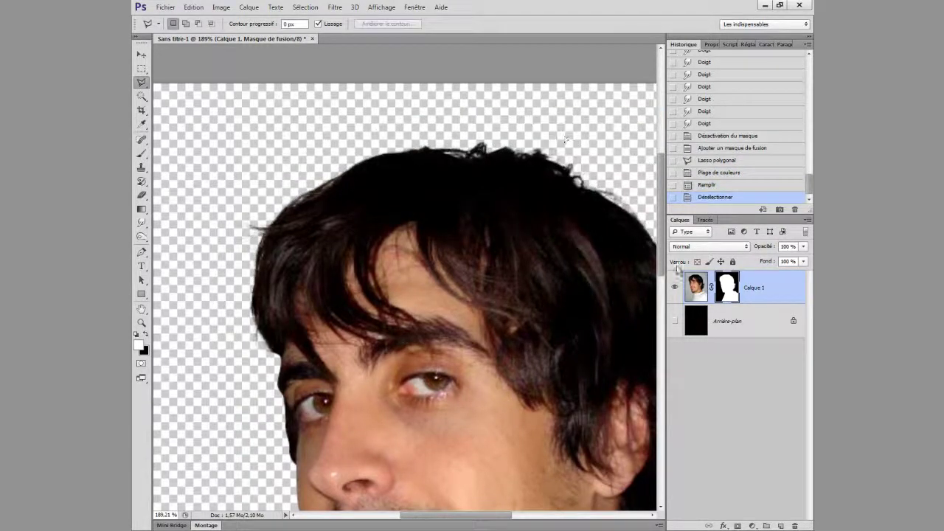
- Show the black Arrière-plan layer and check the hair edge against it
left_click(674, 322)
left_click(719, 324)
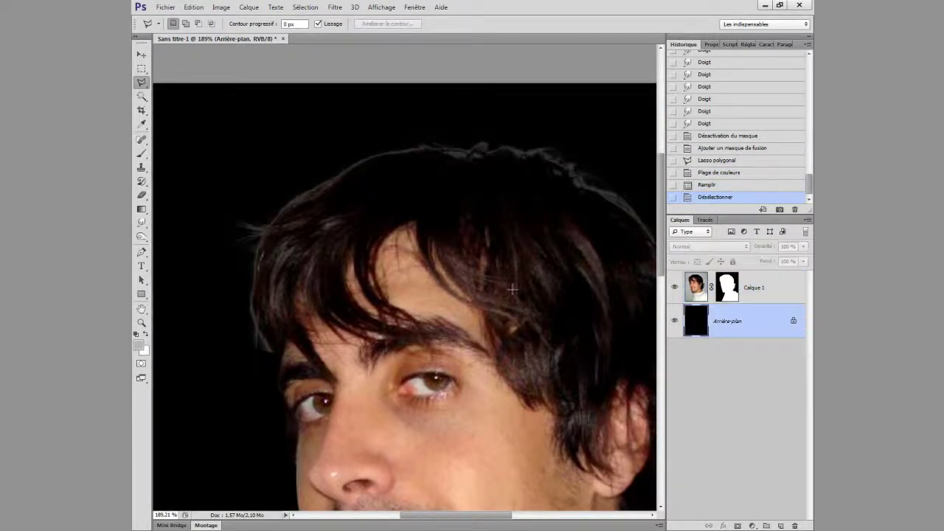
scroll(512, 284, "down", 3)
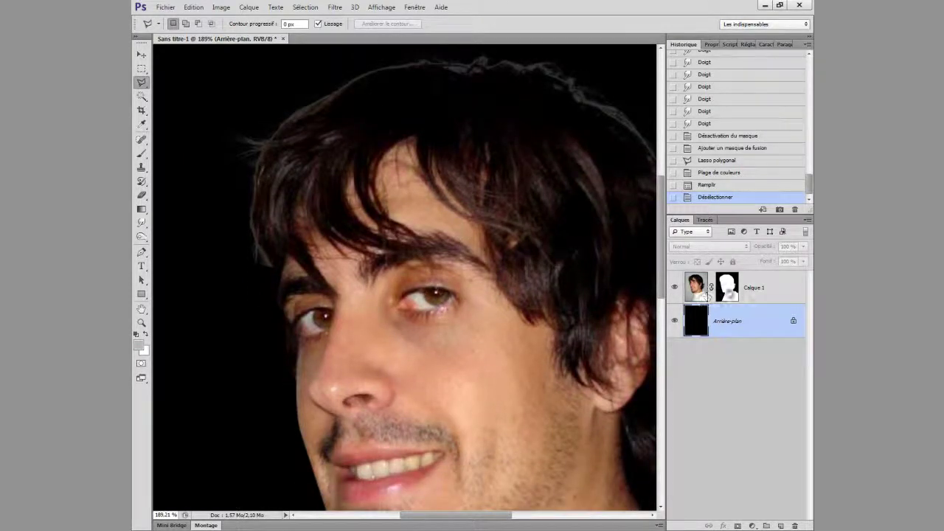
- Smudge Calque 1's layer mask along the hair edge beside the forehead and at the nape with a 20 px brush at 80% strength
left_click(727, 287)
left_click(142, 222)
left_click_drag(260, 266, 264, 272)
left_click_drag(251, 251, 273, 267)
scroll(511, 334, "right", 5)
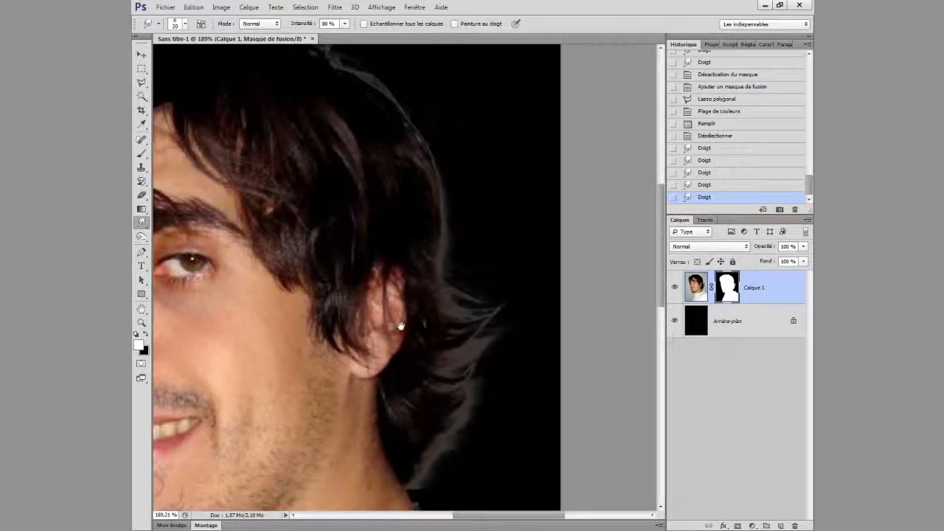
scroll(477, 341, "down", 2)
left_click_drag(425, 426, 421, 419)
left_click_drag(424, 425, 416, 417)
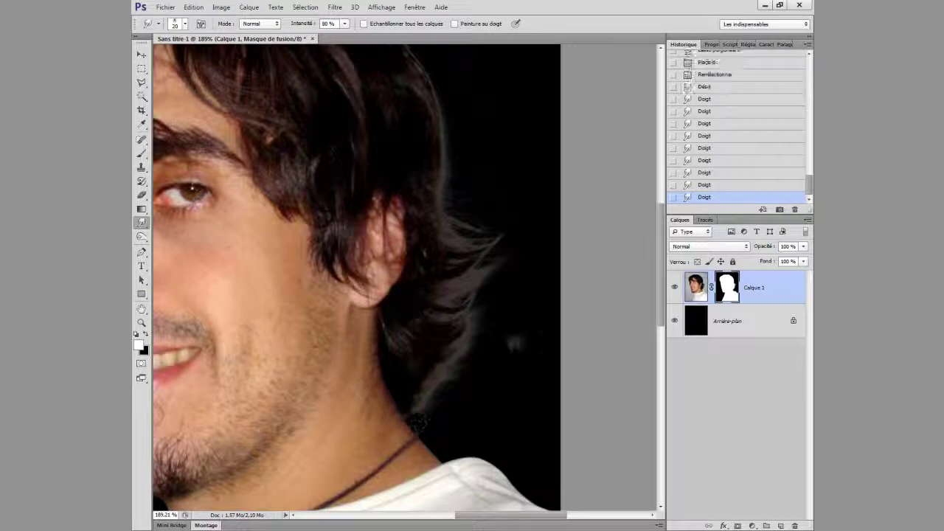
- Switch the Smudge tool to a soft round 9 px brush and touch up the mask where the hair meets the neck
right_click(447, 344)
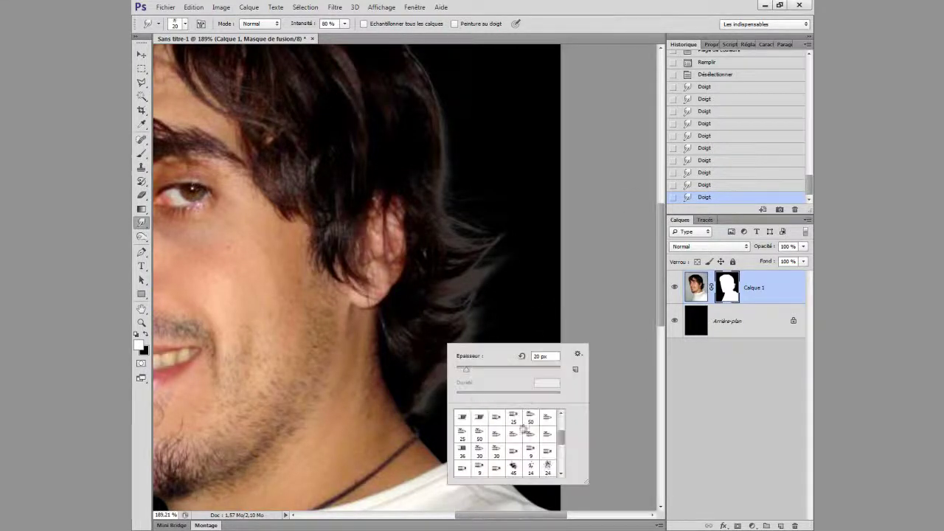
scroll(528, 430, "up", 3)
scroll(555, 451, "up", 2)
left_click(531, 418)
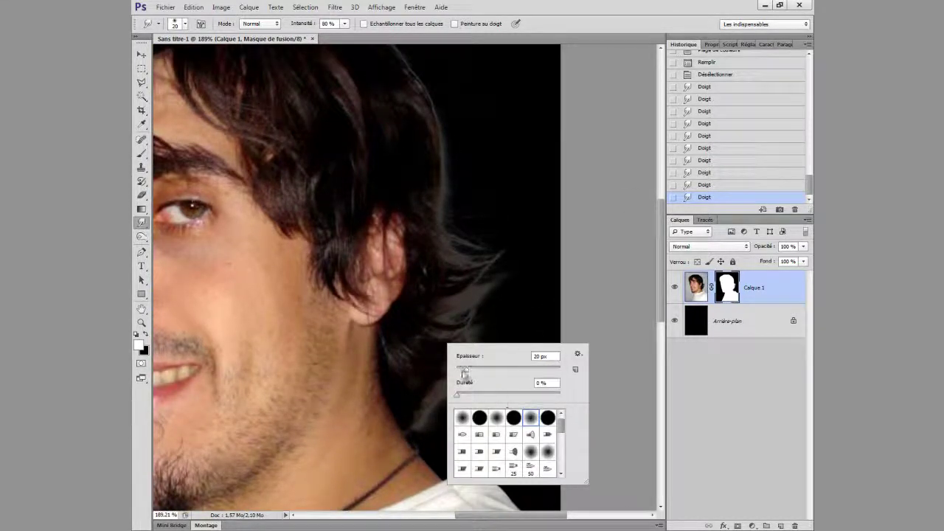
left_click(417, 444)
left_click_drag(415, 444, 416, 445)
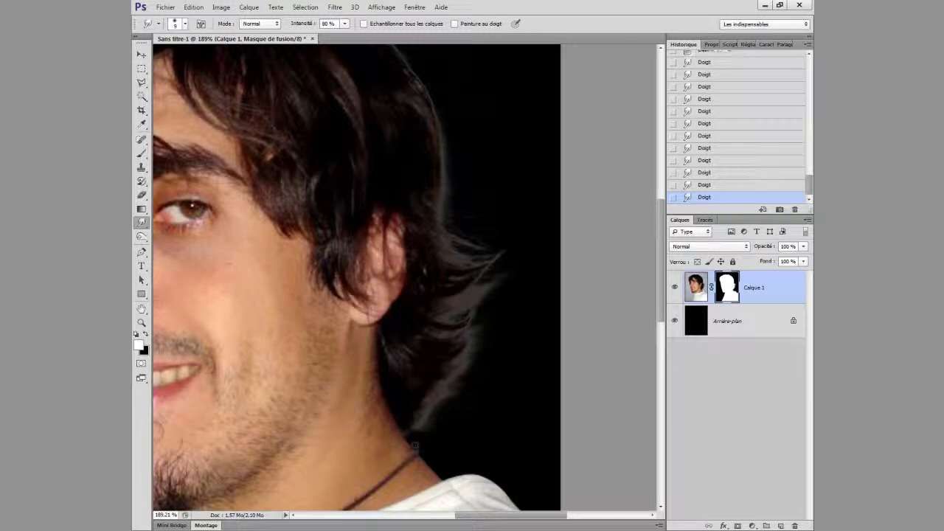
- Refine the edge of Calque 1's layer mask by shifting it inward to about -50%, with output to the layer mask
left_click_drag(498, 312, 534, 324)
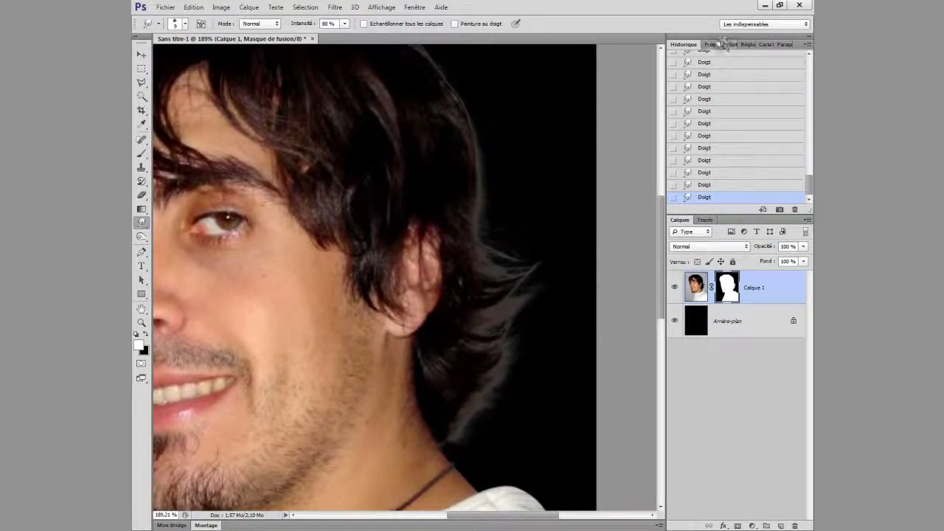
left_click(712, 44)
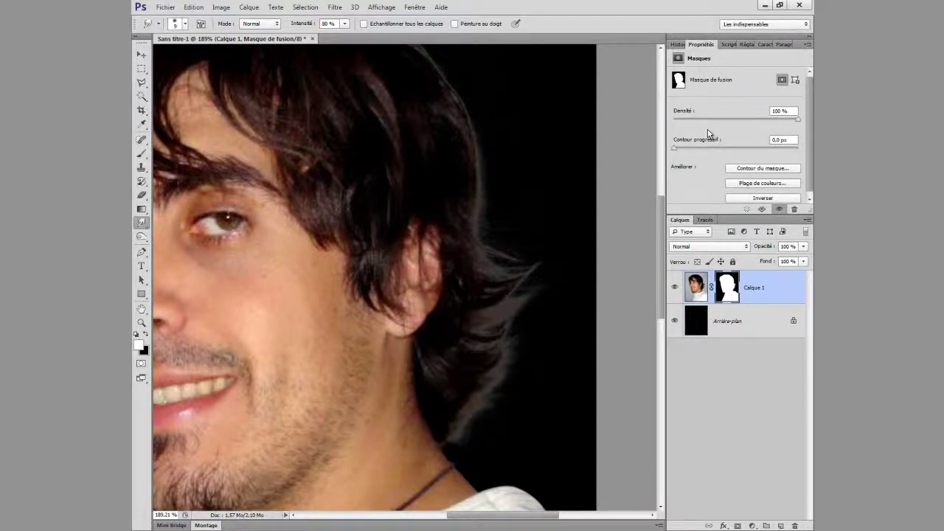
left_click(758, 169)
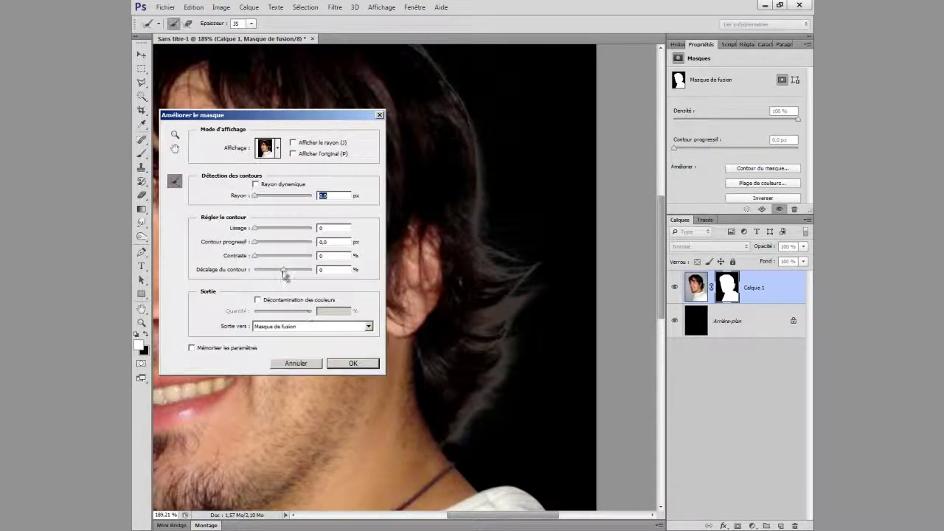
left_click_drag(284, 273, 269, 273)
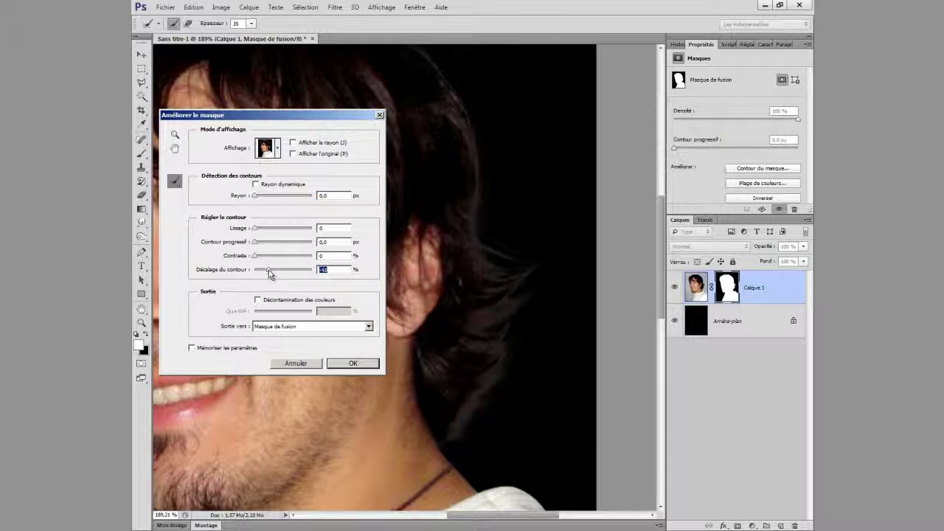
left_click(353, 363)
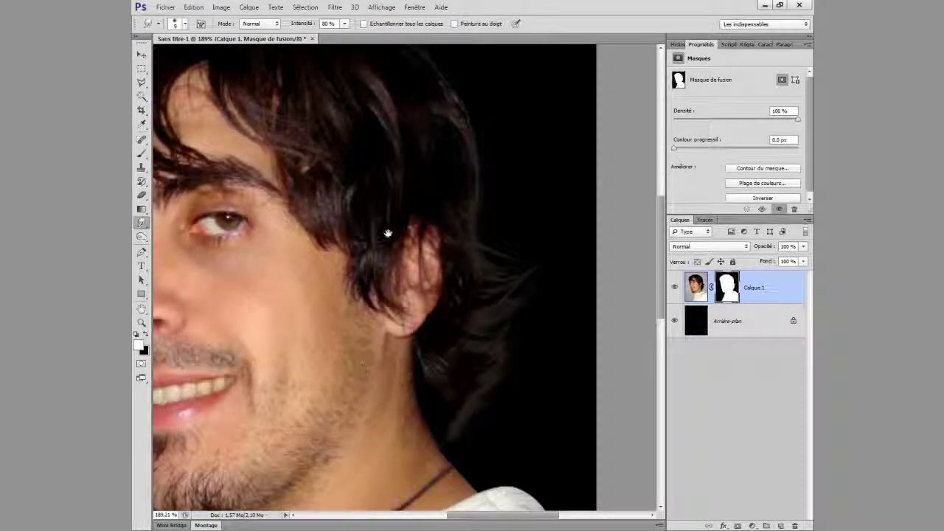
- Fill the Arrière-plan layer with the white background color to test the cutout on white
left_click_drag(389, 231, 517, 302)
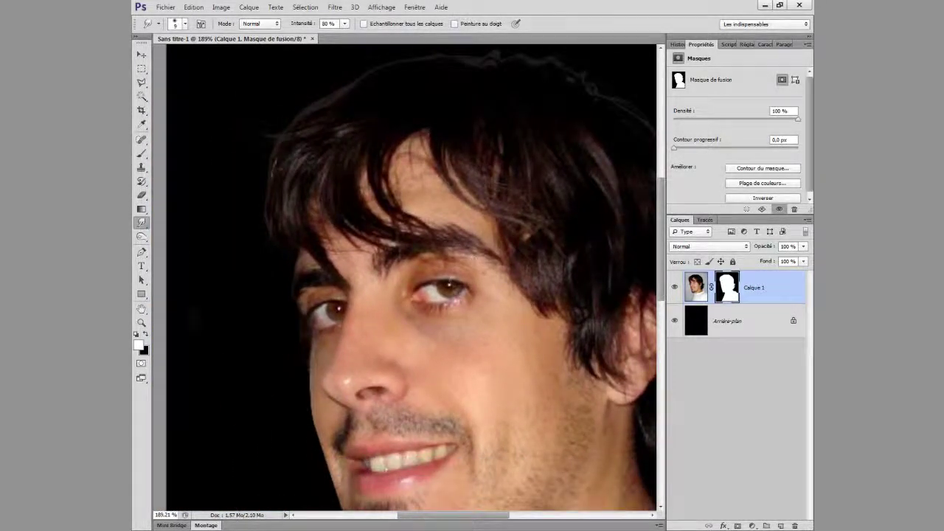
left_click(141, 322)
left_click(525, 330, "alt")
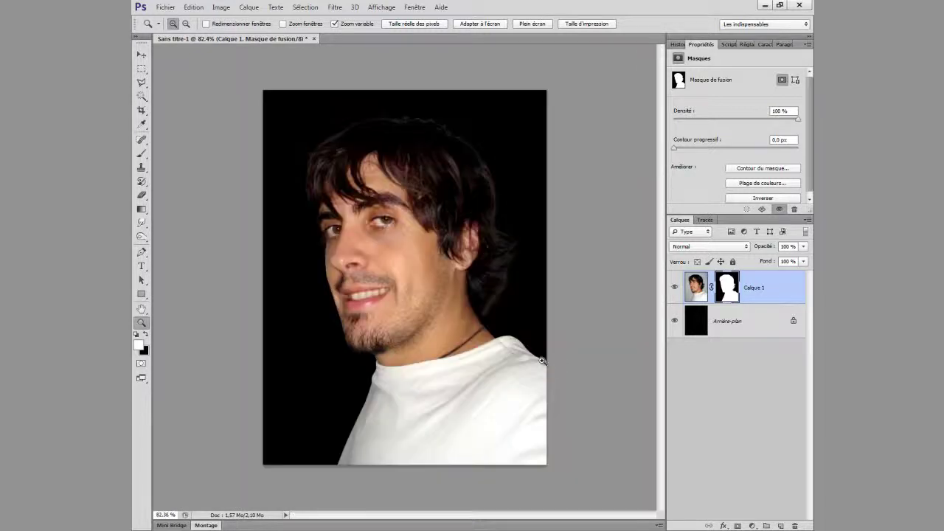
left_click(702, 323)
key("ctrl+BackSpace")
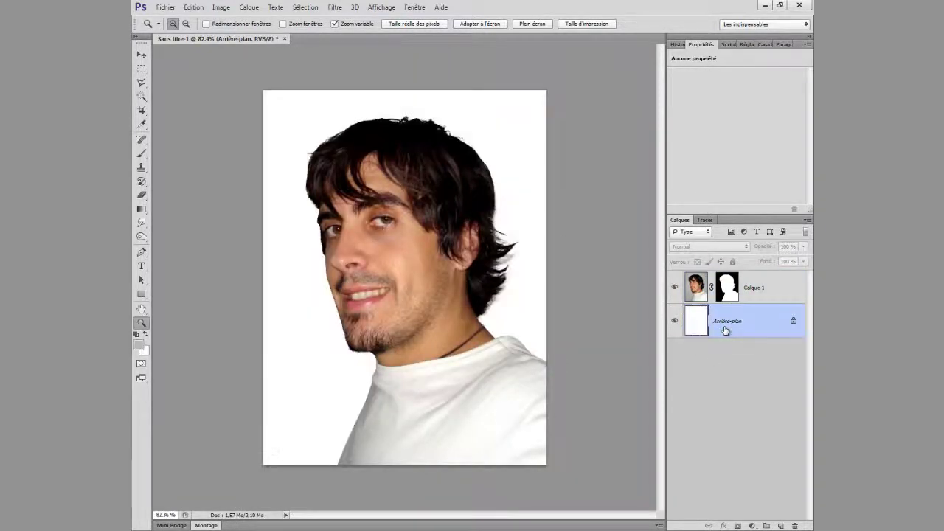